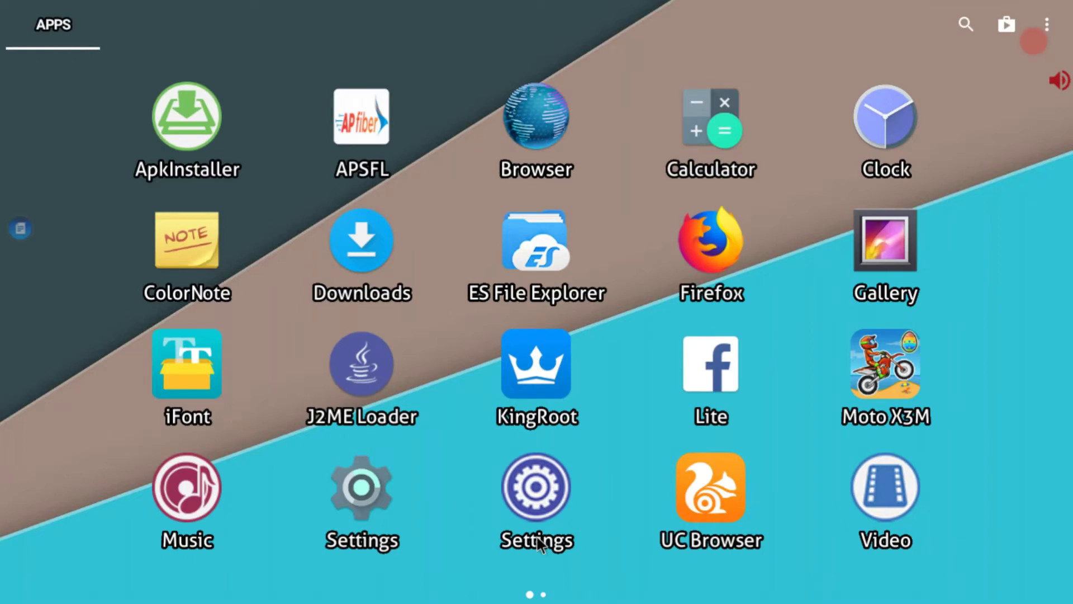
# Step: Swipe to the next page of installed apps in the launcher to reach UC Browser
pyautogui.moveTo(870, 441); pyautogui.dragTo(900, 450)
# Step: Launch UC Browser and run a web search for 'mx player apk pure'
pyautogui.click(704, 534)
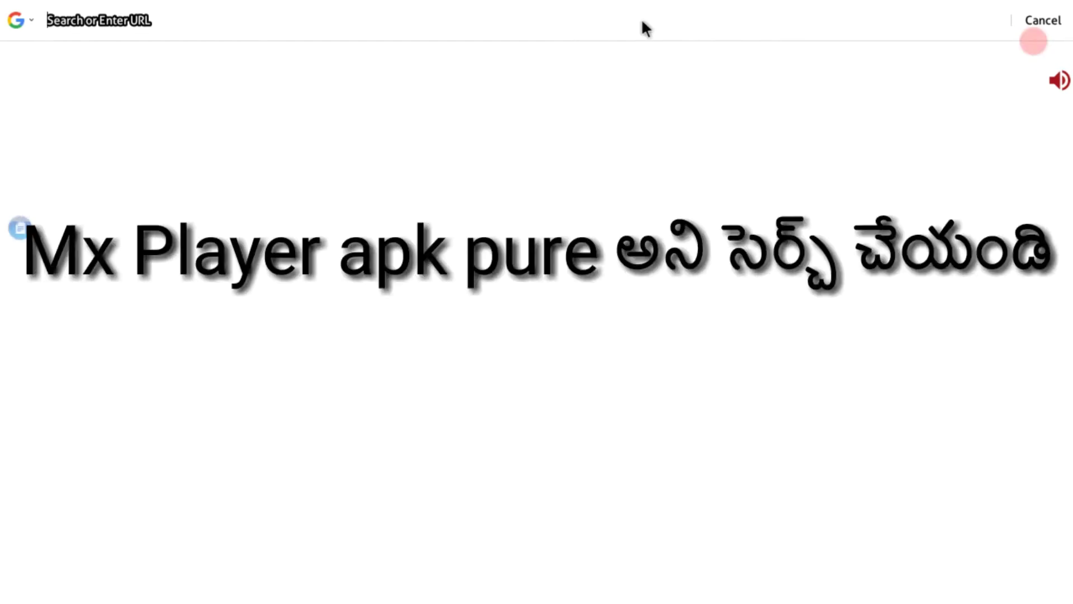
pyautogui.write('m')
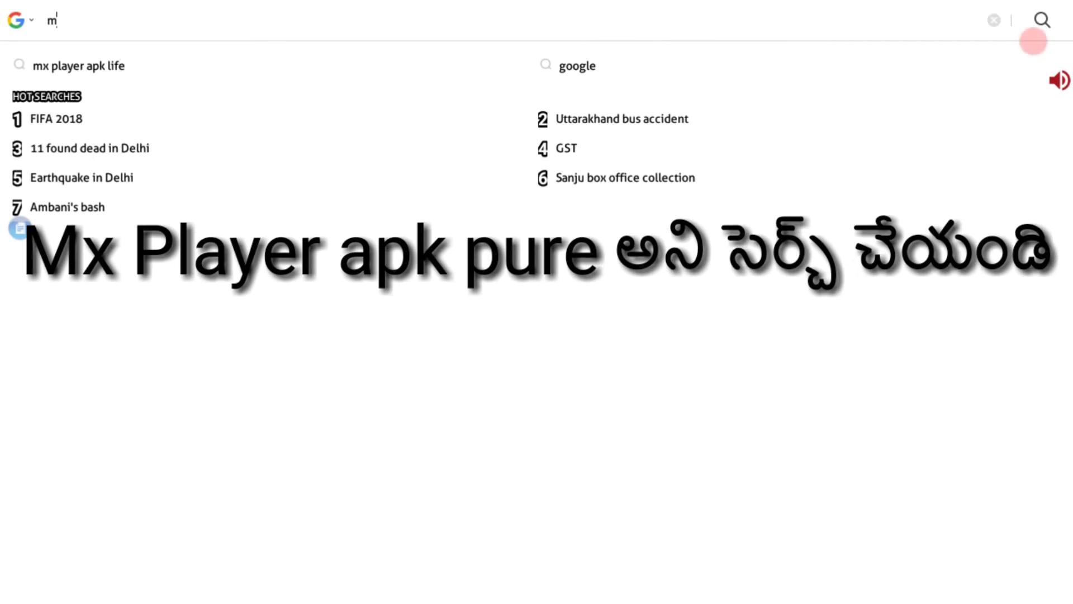
pyautogui.write('x pla')
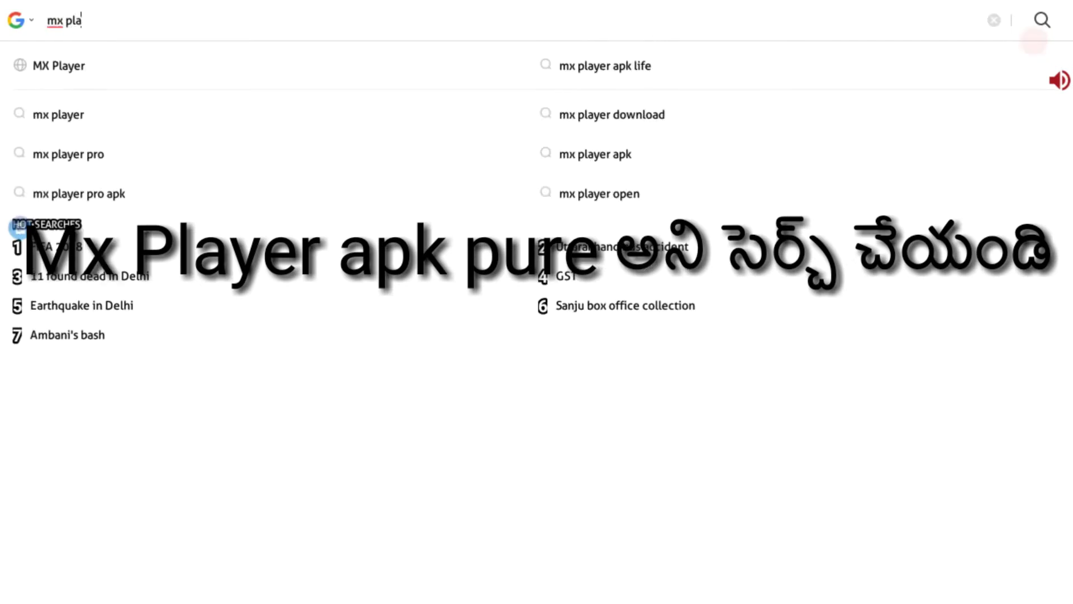
pyautogui.write('yer a')
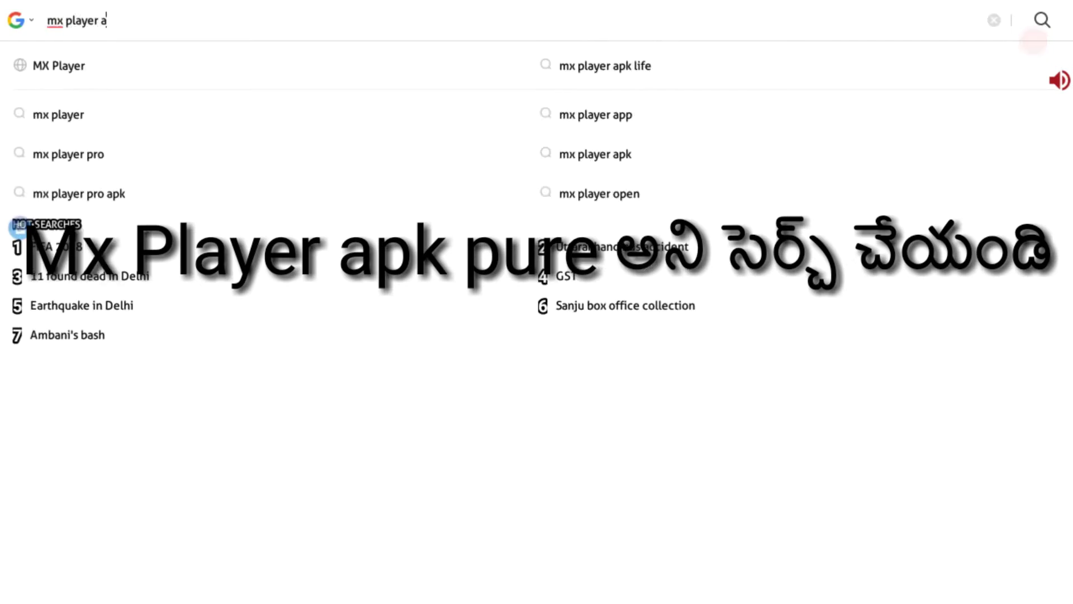
pyautogui.write('pk pure')
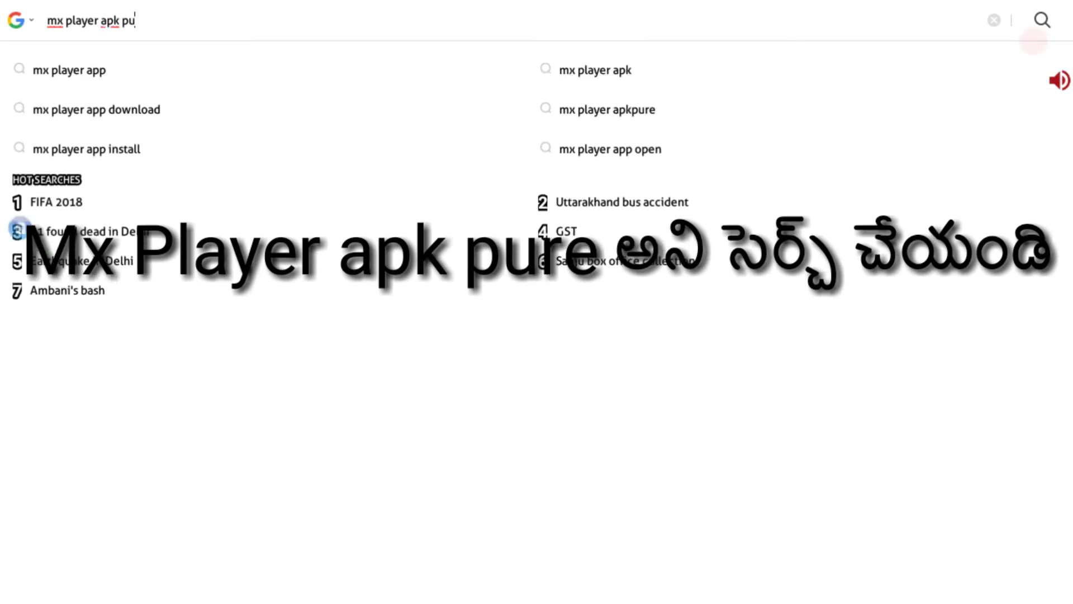
pyautogui.click(642, 18)
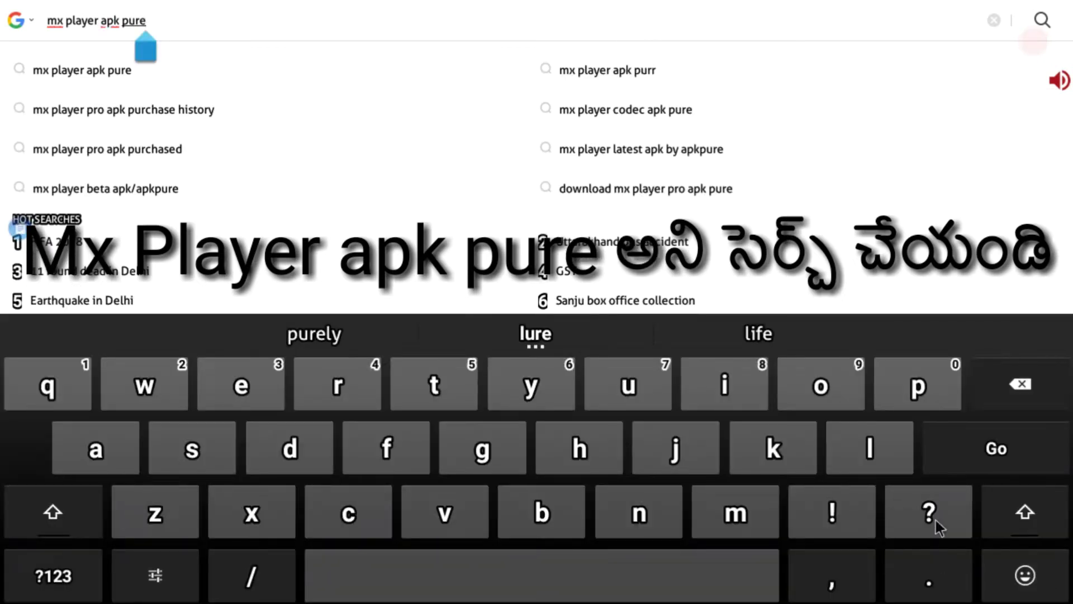
pyautogui.click(968, 441)
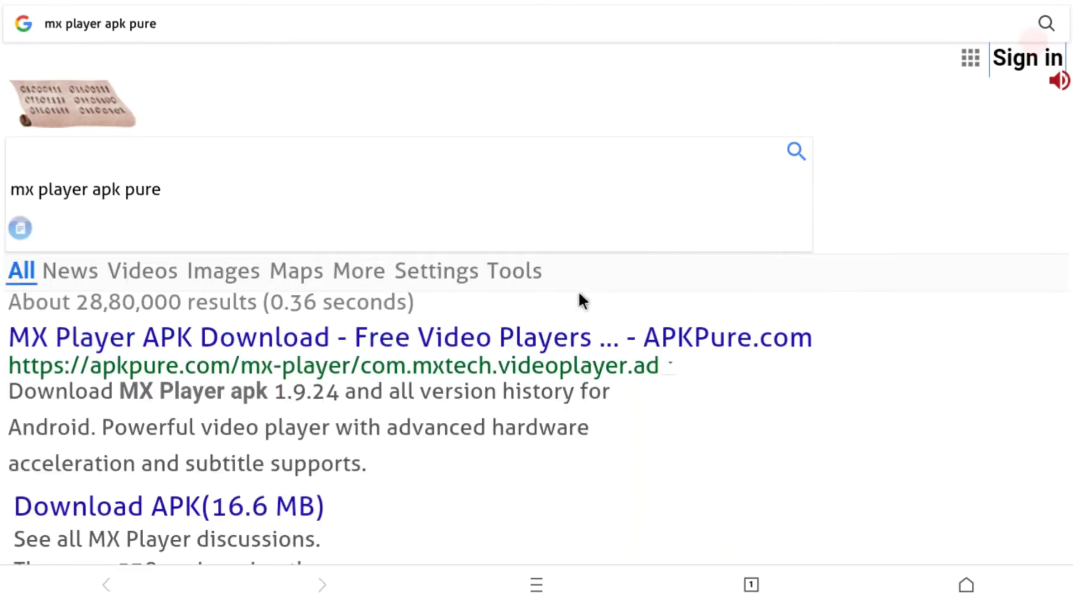
# Step: Open the APKPure MX Player result and choose the 16.6 MB Download APK bar for version 1.9.24
pyautogui.click(564, 337)
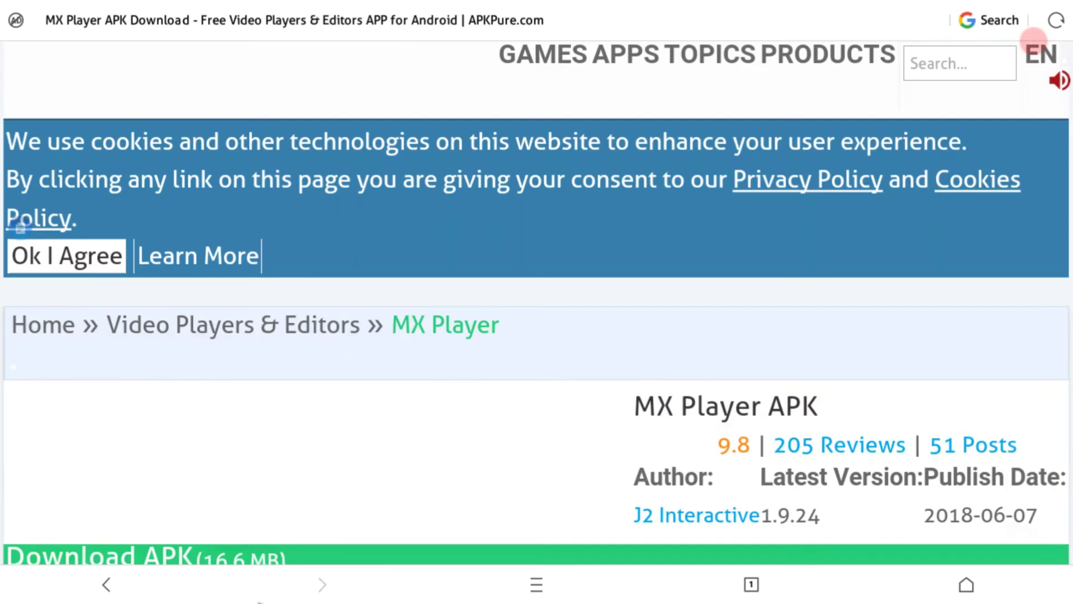
pyautogui.scroll(-4, 434, 498)
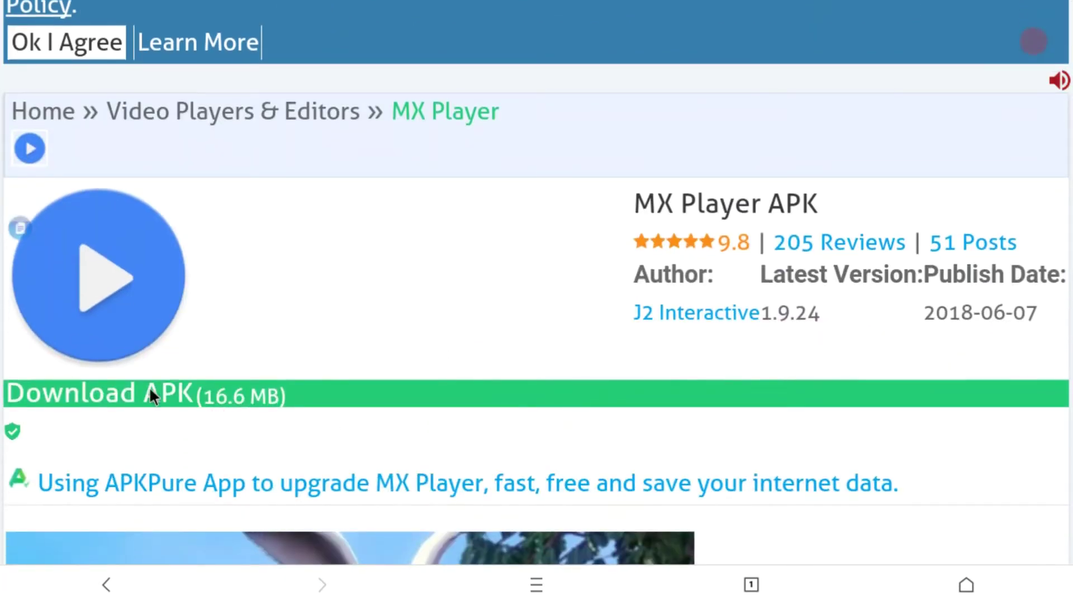
pyautogui.click(148, 386)
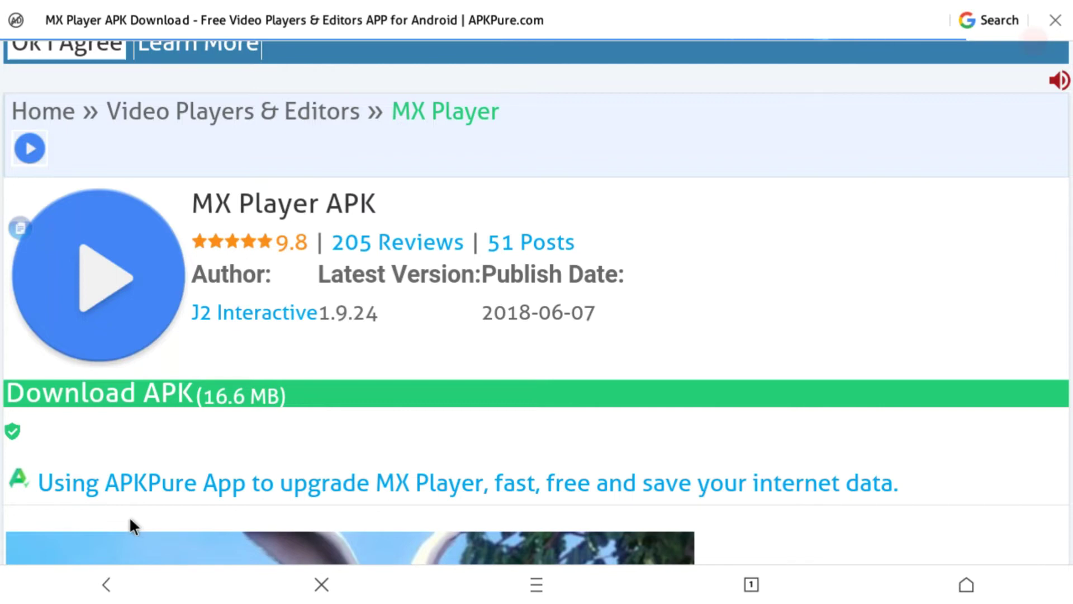
pyautogui.click(101, 591)
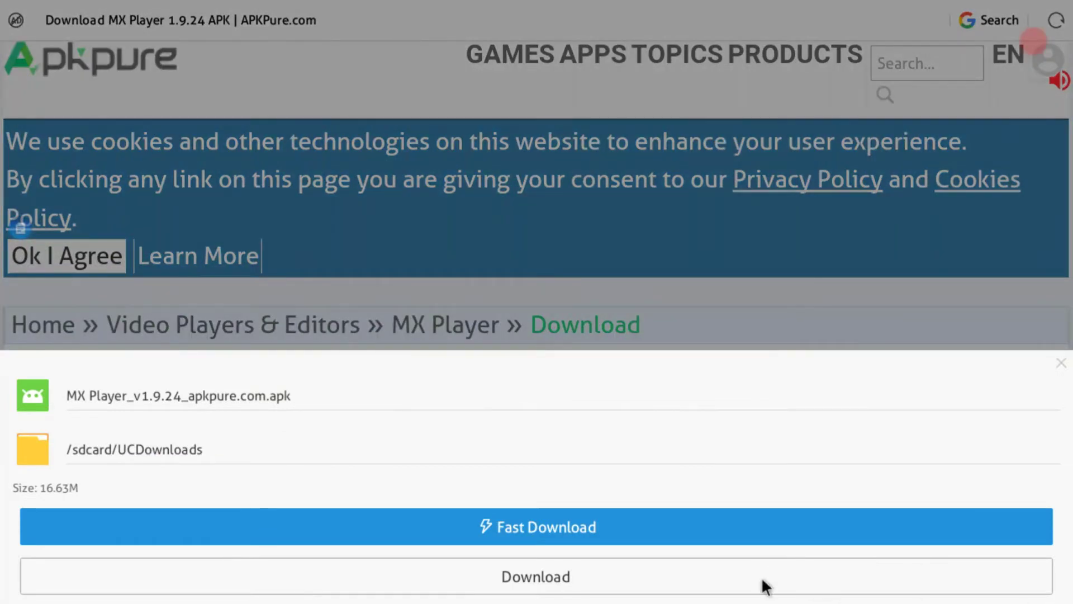
# Step: Download the 16.63M MX Player APK to /sdcard/UCDownloads and start its installation
pyautogui.click(711, 582)
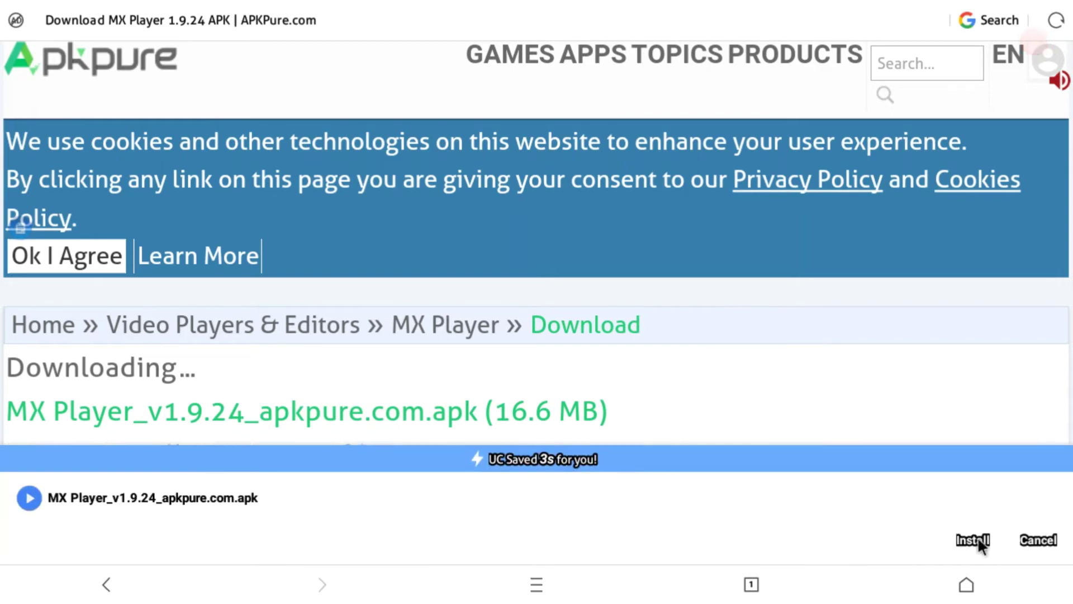
pyautogui.click(975, 538)
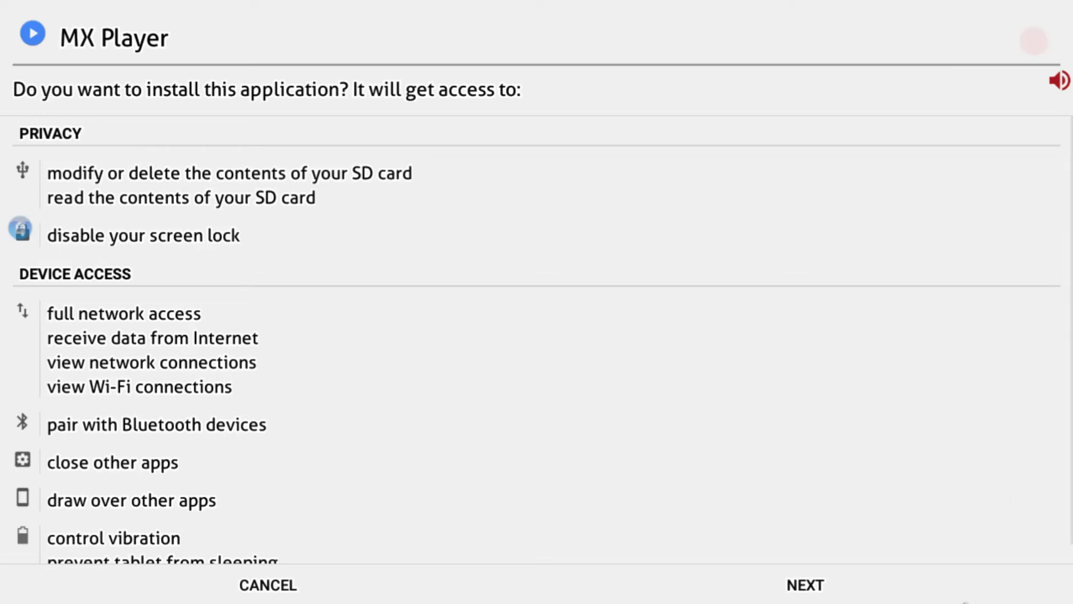
# Step: Accept the permissions, install MX Player, and open the installed app
pyautogui.click(816, 585)
pyautogui.click(818, 585)
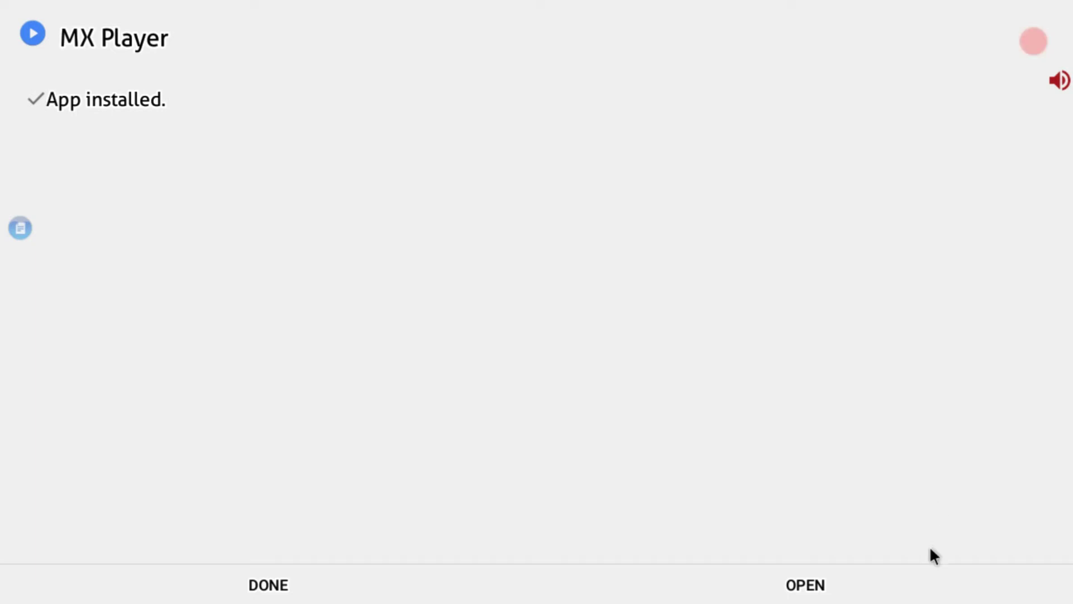
pyautogui.click(939, 579)
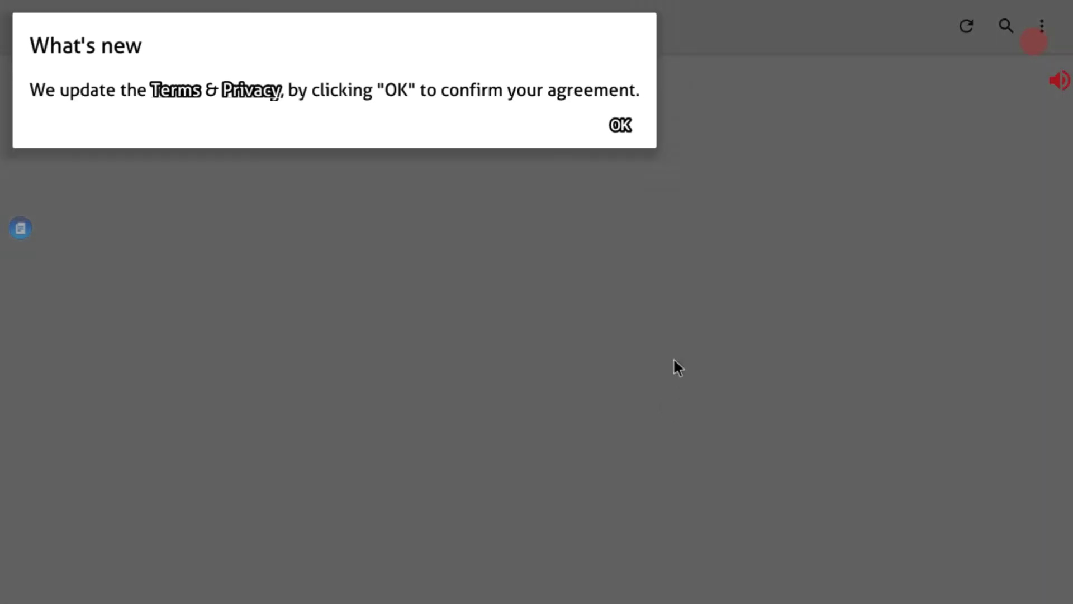
# Step: Accept MX Player's What's new Terms & Privacy notice and bring up the overflow options menu
pyautogui.click(620, 125)
pyautogui.press('Down')
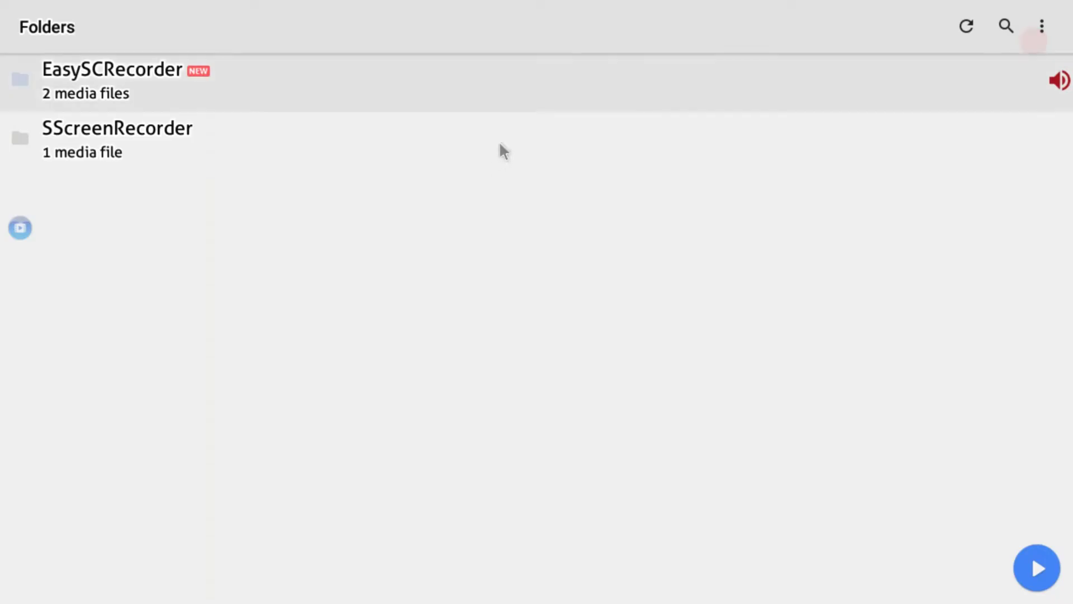
pyautogui.press('Up')
pyautogui.press('Right')
pyautogui.click(1034, 41)
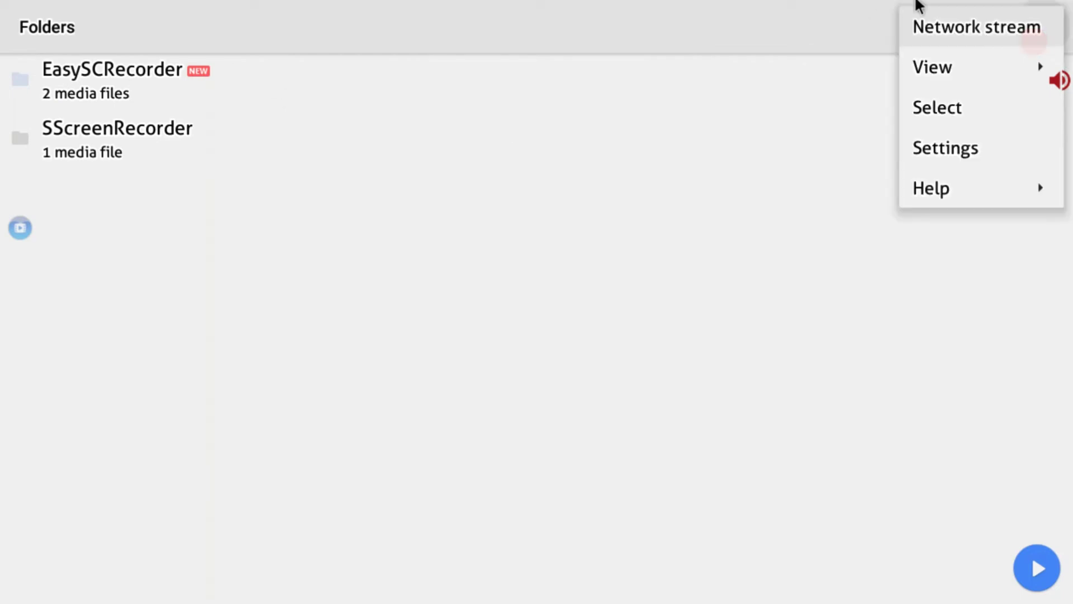
# Step: Open Settings and scroll through the List and Player categories
pyautogui.click(972, 146)
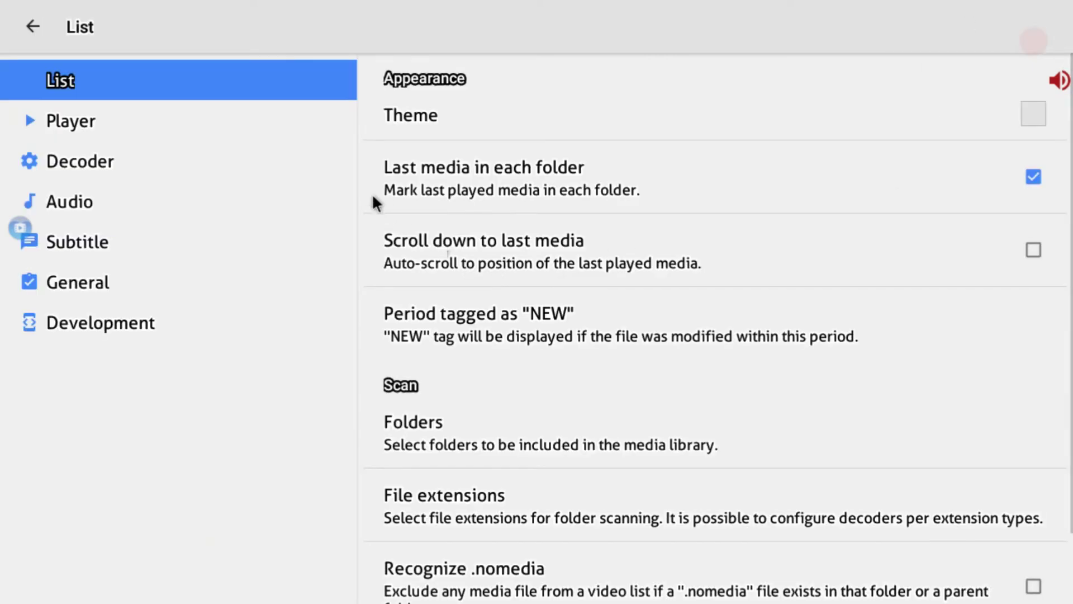
pyautogui.scroll(-3, 647, 326)
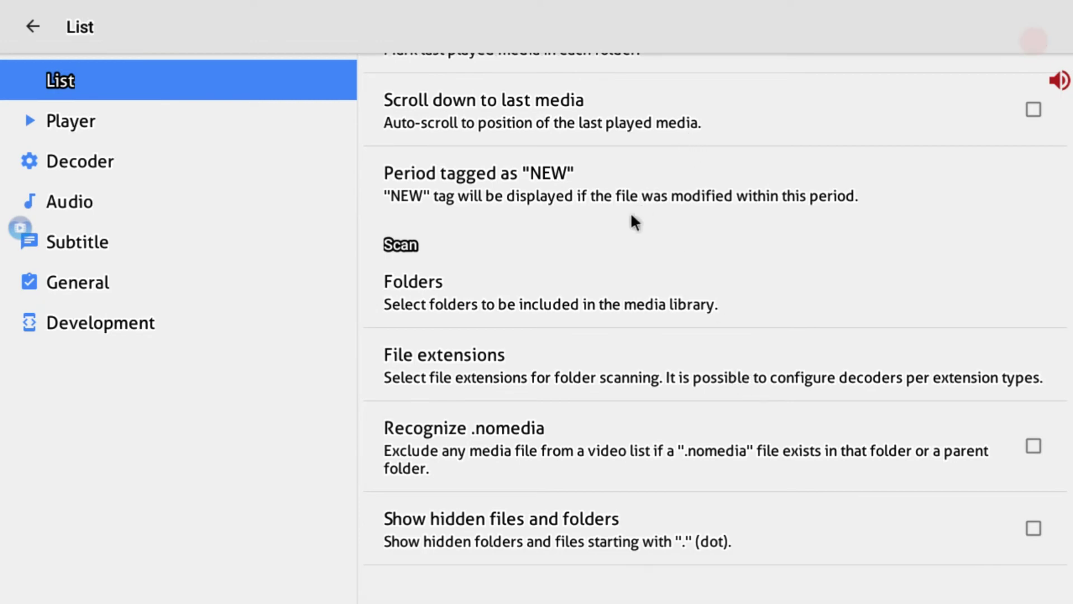
pyautogui.click(248, 119)
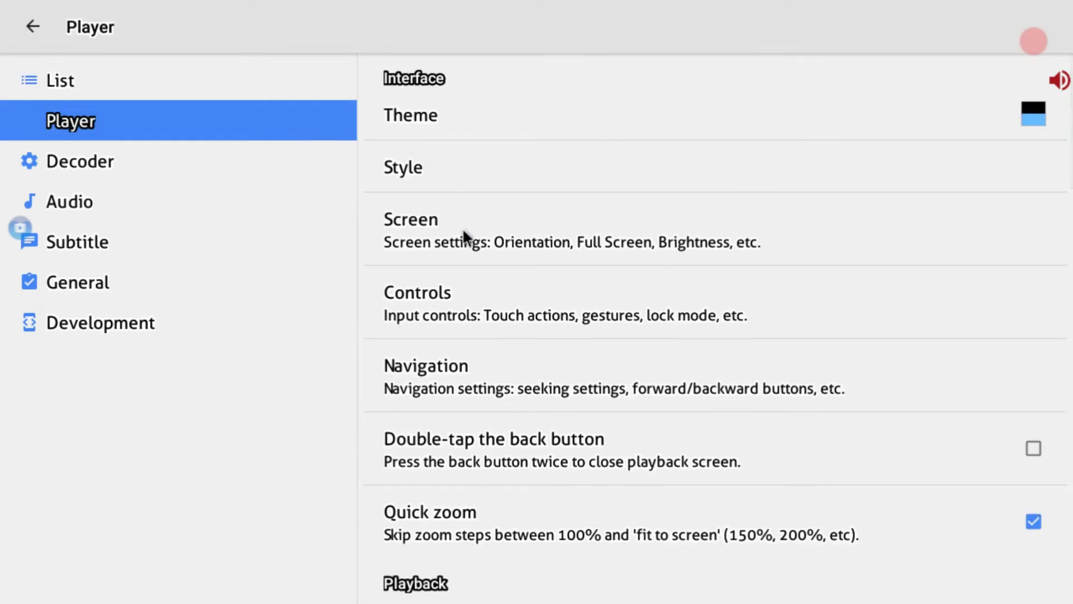
pyautogui.moveTo(485, 261); pyautogui.dragTo(417, 96)
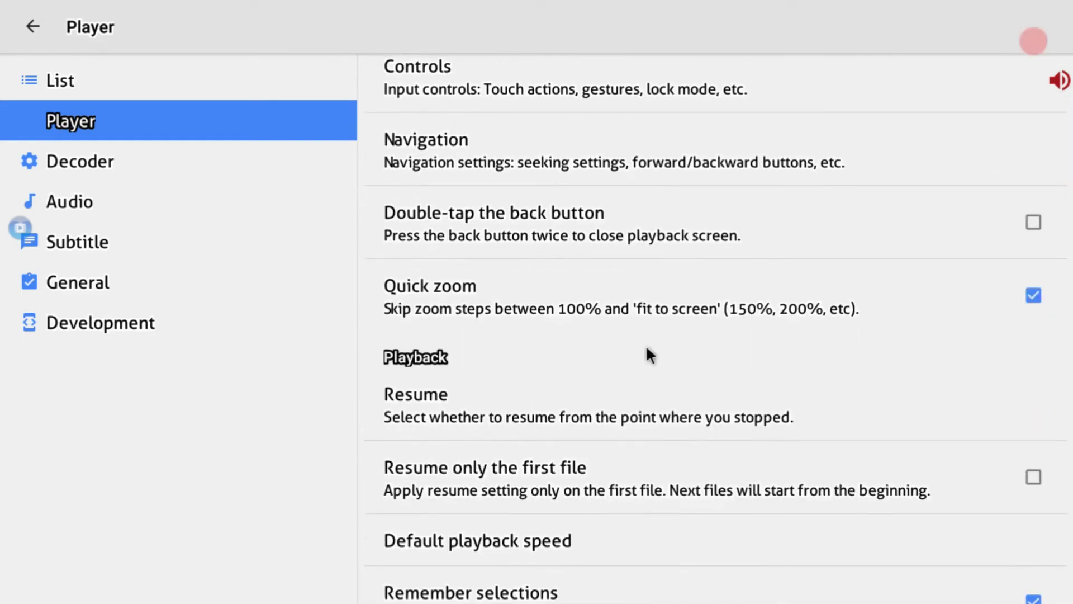
pyautogui.moveTo(647, 354); pyautogui.dragTo(546, 119)
pyautogui.moveTo(554, 381); pyautogui.dragTo(457, 110)
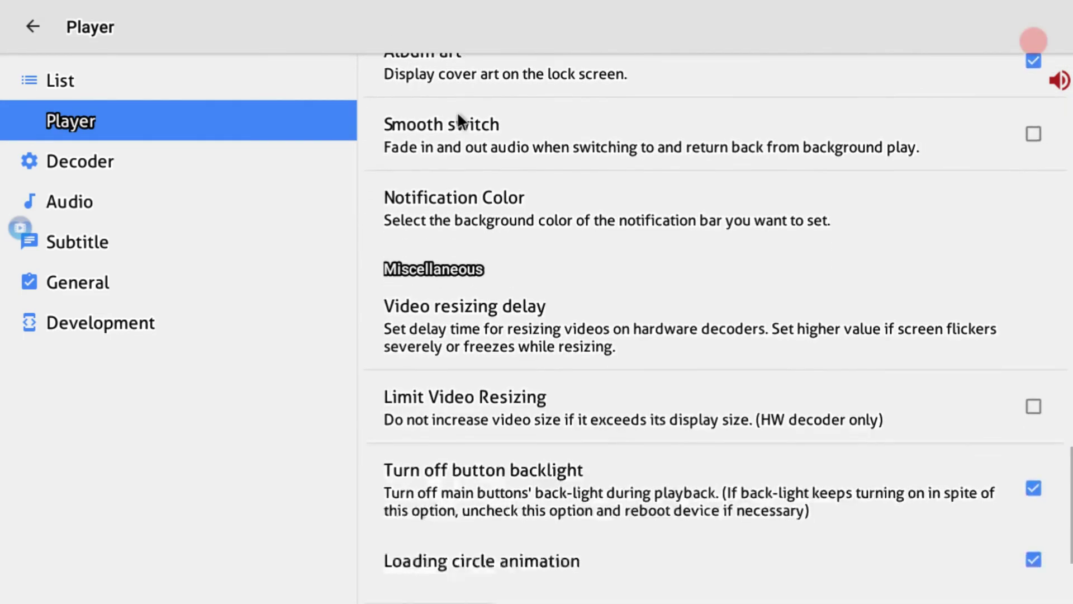
# Step: Browse the Decoder category's hardware and software decoder options down to CPU Core Limit
pyautogui.click(253, 147)
pyautogui.moveTo(587, 293); pyautogui.dragTo(520, 66)
pyautogui.moveTo(599, 273); pyautogui.dragTo(603, 52)
pyautogui.moveTo(672, 236); pyautogui.dragTo(647, 95)
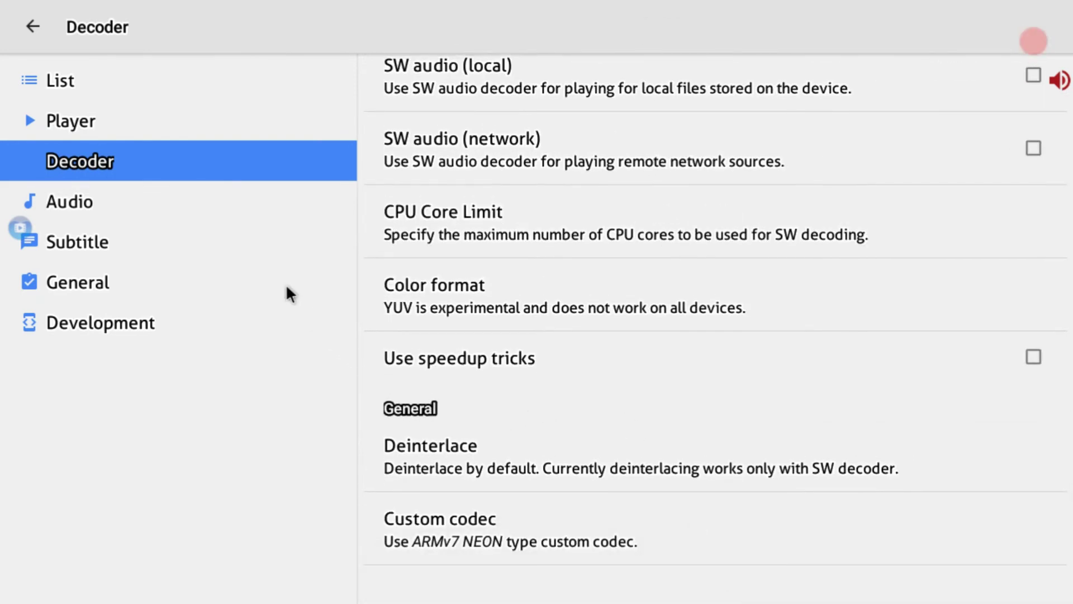
# Step: Browse the Audio and Subtitle settings categories
pyautogui.click(227, 195)
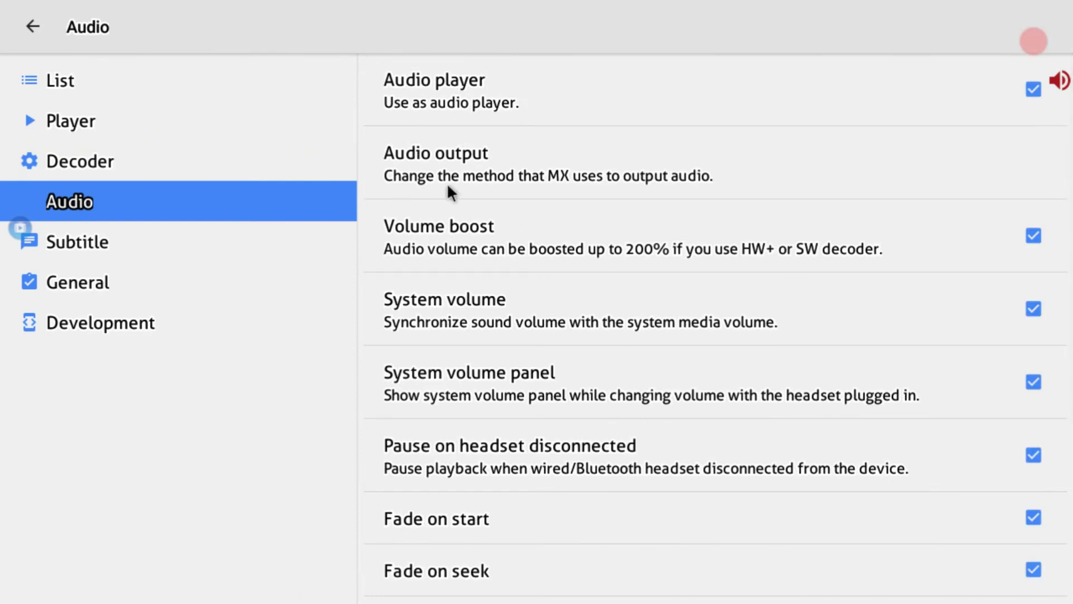
pyautogui.moveTo(431, 161); pyautogui.dragTo(419, 52)
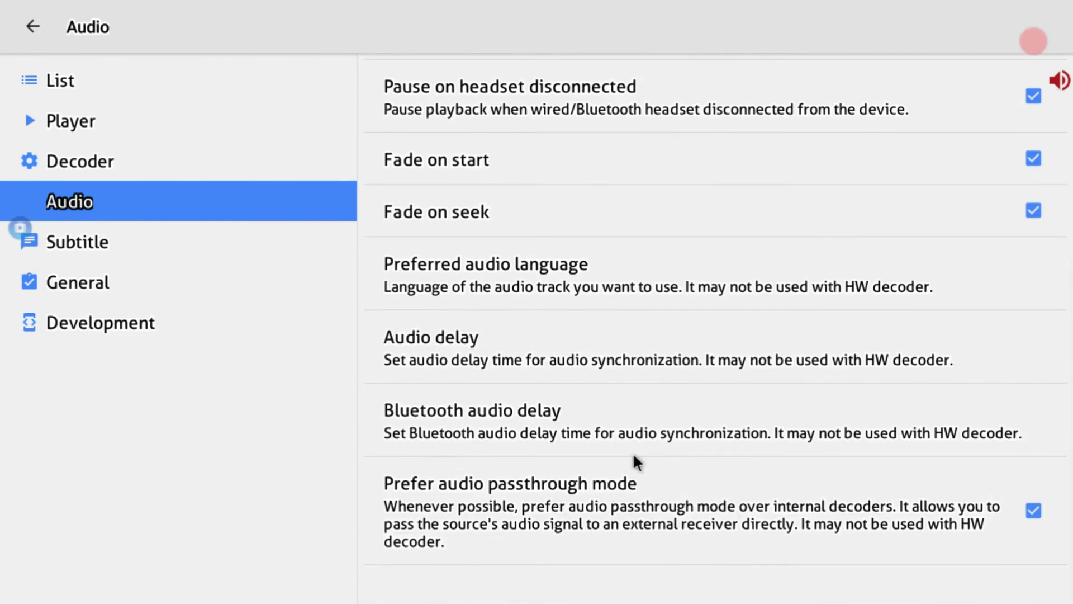
pyautogui.click(220, 234)
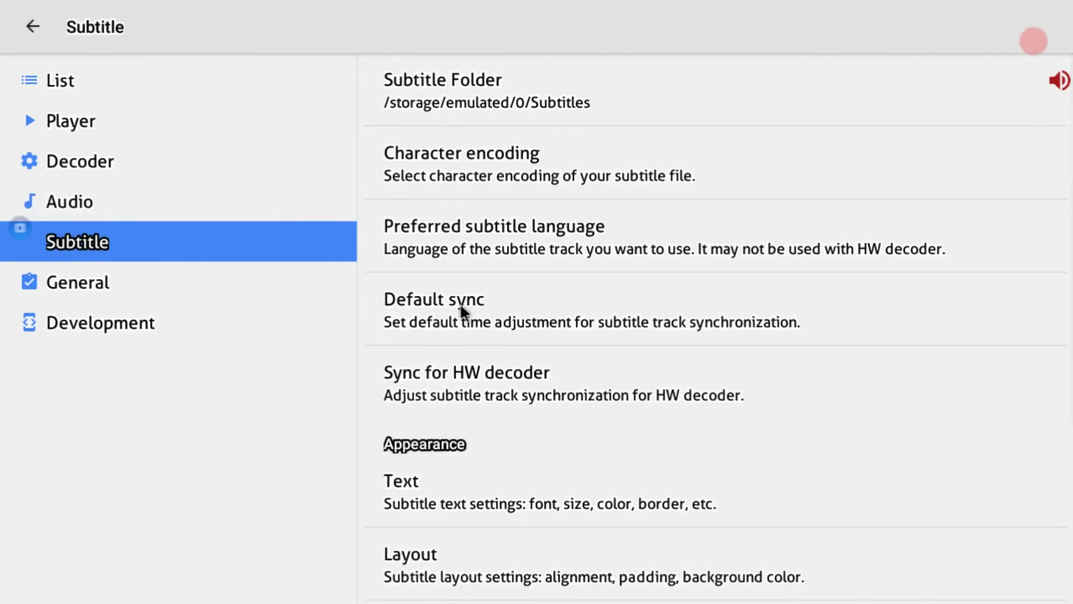
pyautogui.moveTo(496, 317); pyautogui.dragTo(395, 110)
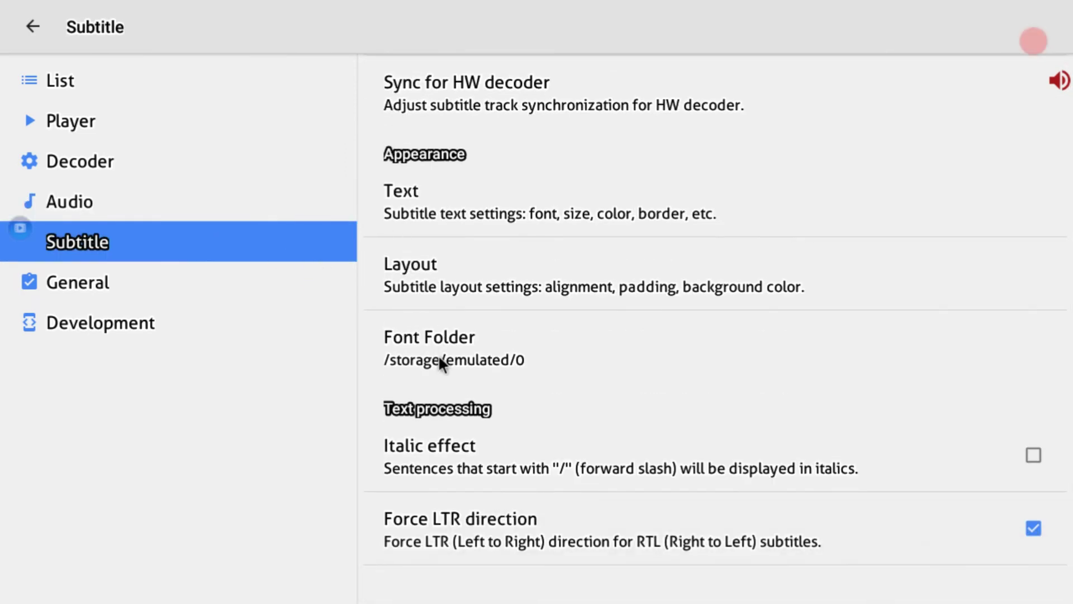
# Step: Scroll through General settings, view Development, then exit back to the Folders list
pyautogui.click(243, 281)
pyautogui.moveTo(495, 368); pyautogui.dragTo(397, 155)
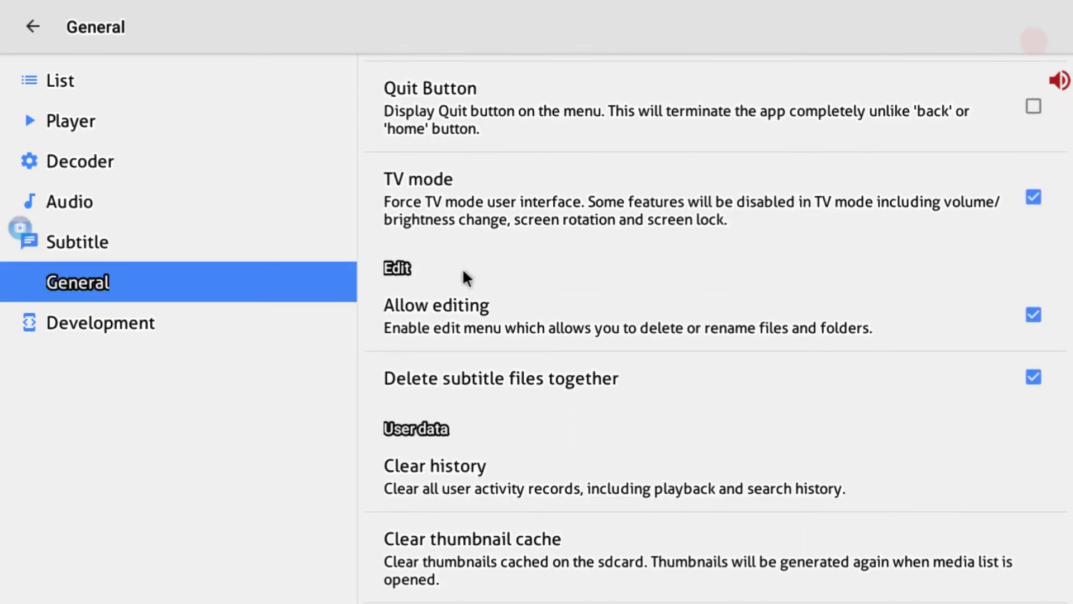
pyautogui.moveTo(448, 233); pyautogui.dragTo(422, 139)
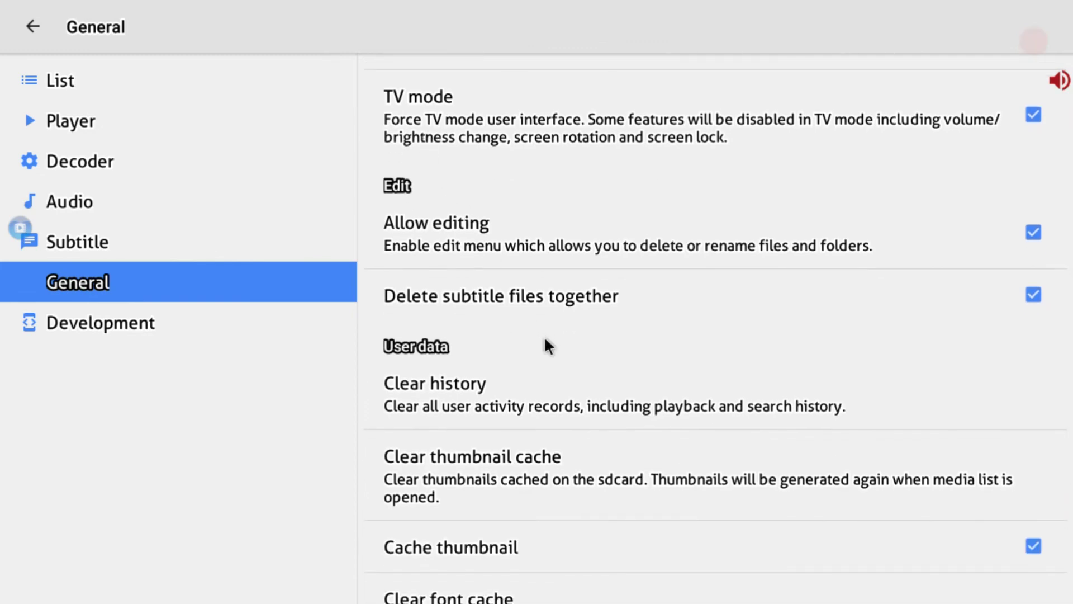
pyautogui.scroll(-3, 546, 328)
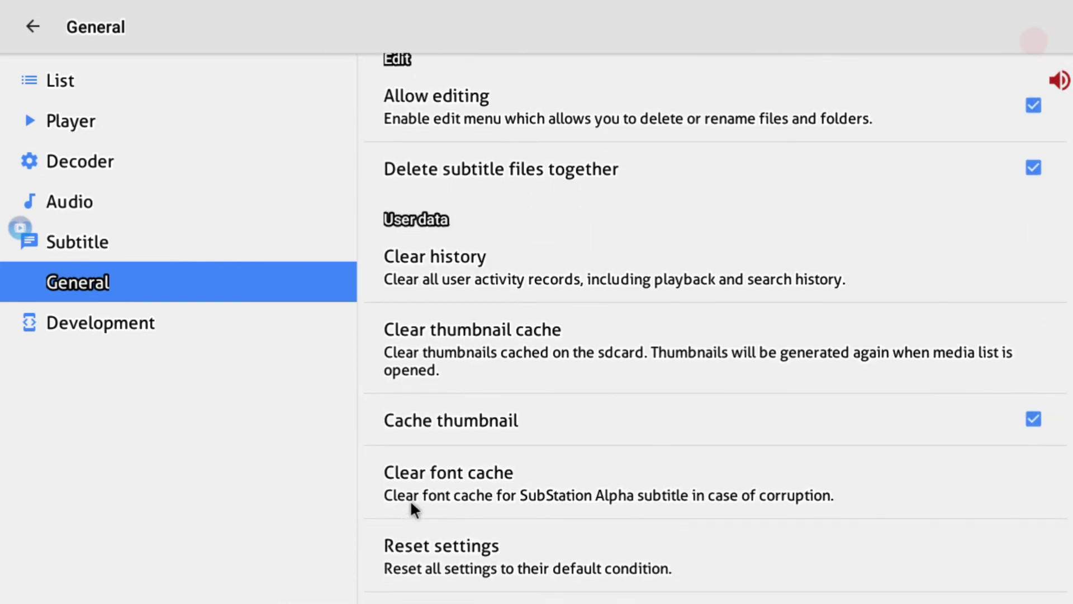
pyautogui.moveTo(438, 450); pyautogui.dragTo(394, 89)
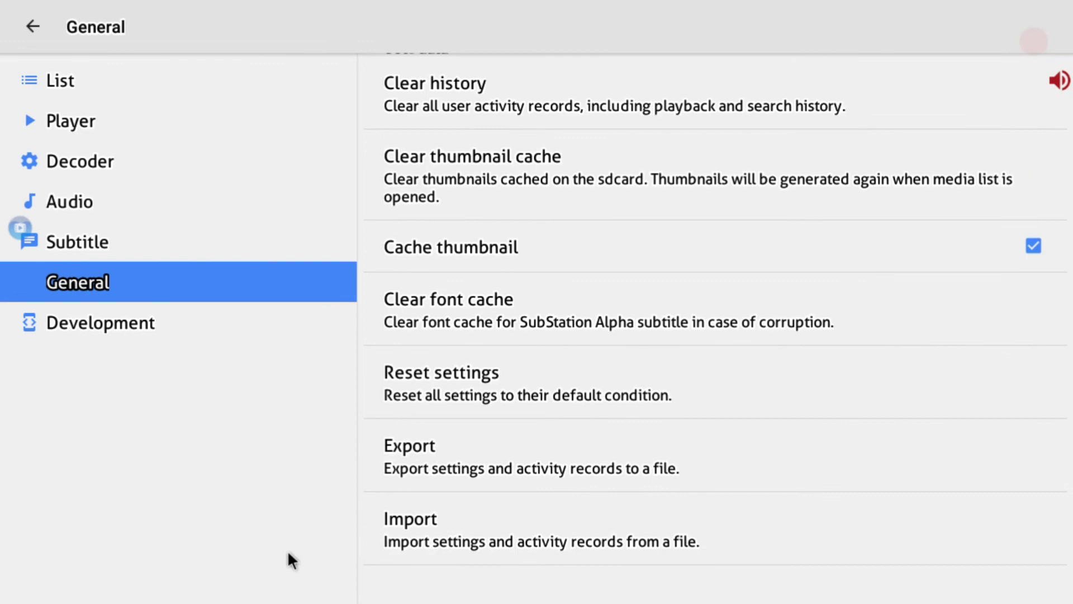
pyautogui.click(214, 329)
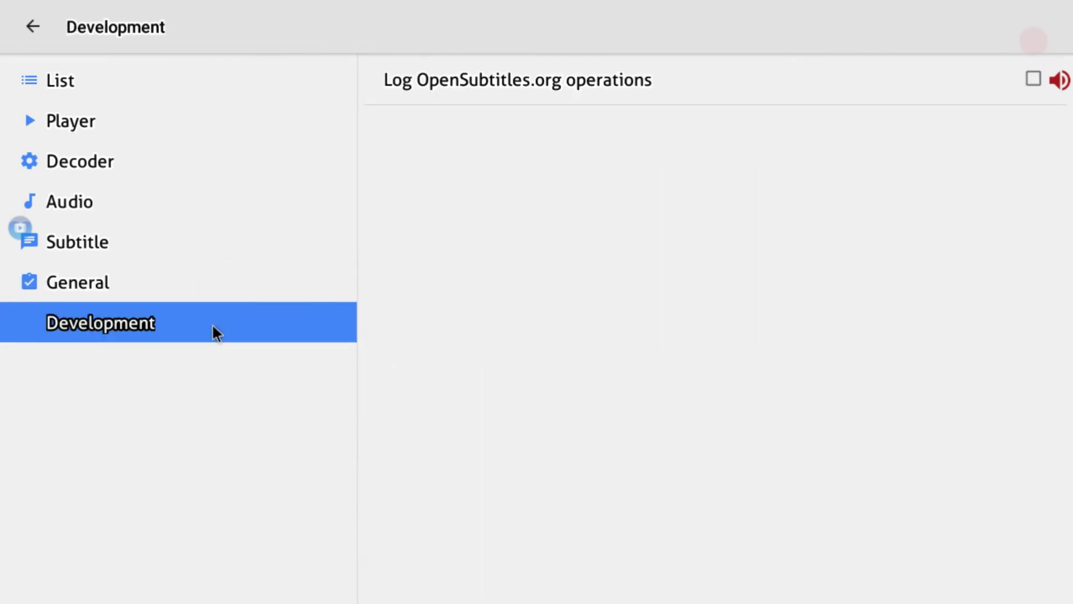
pyautogui.press('Escape')
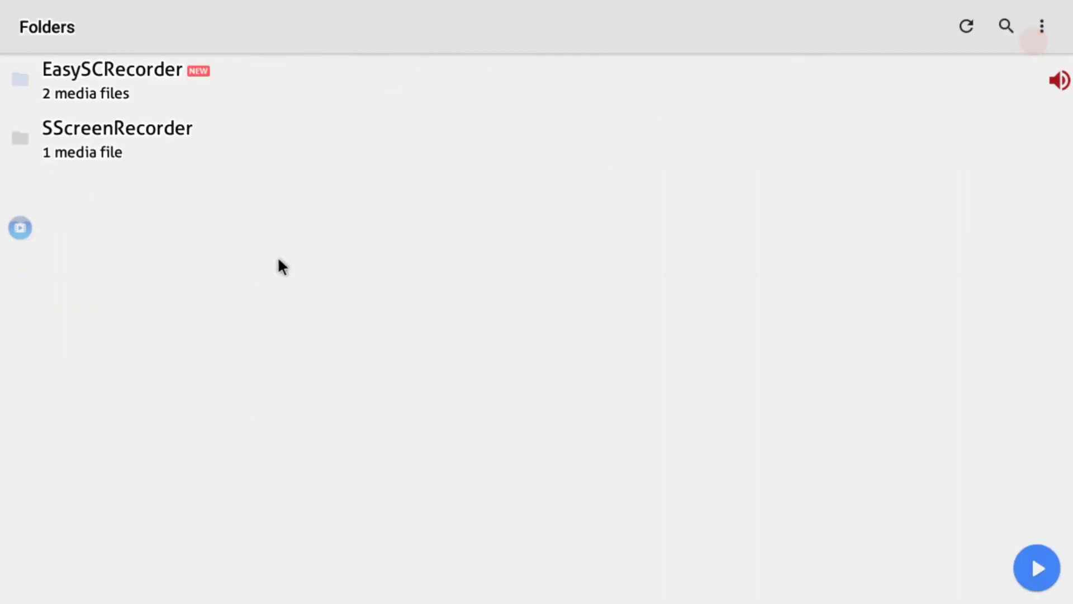